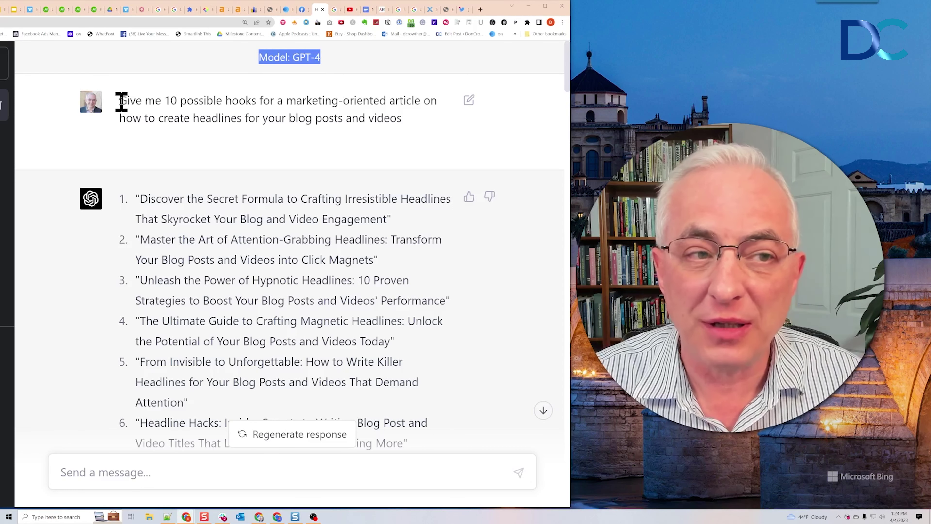
Highlight the prompt asking for 10 possible hooks for a marketing-oriented article on creating blog post and video headlines
{"action": "left_click_drag", "start_coordinate": [180, 99], "coordinate": [257, 100]}
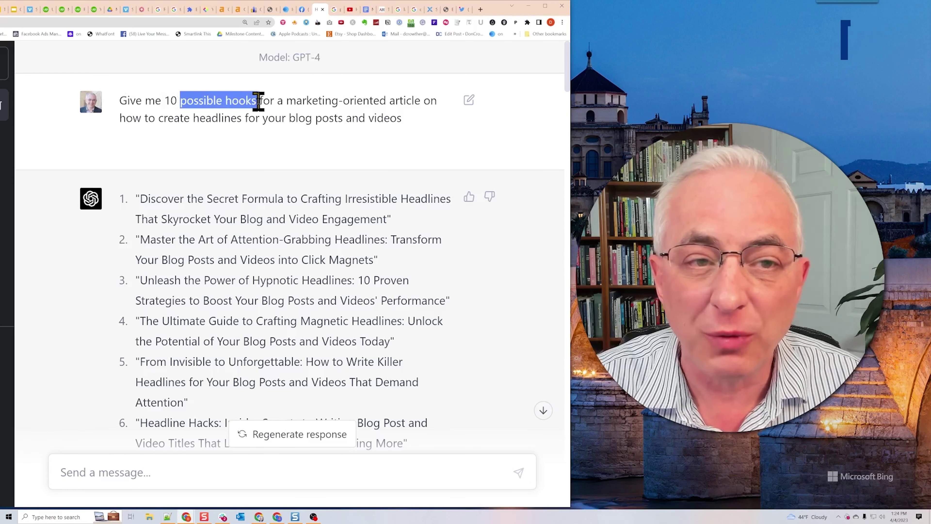
{"action": "left_click_drag", "start_coordinate": [120, 101], "coordinate": [227, 115]}
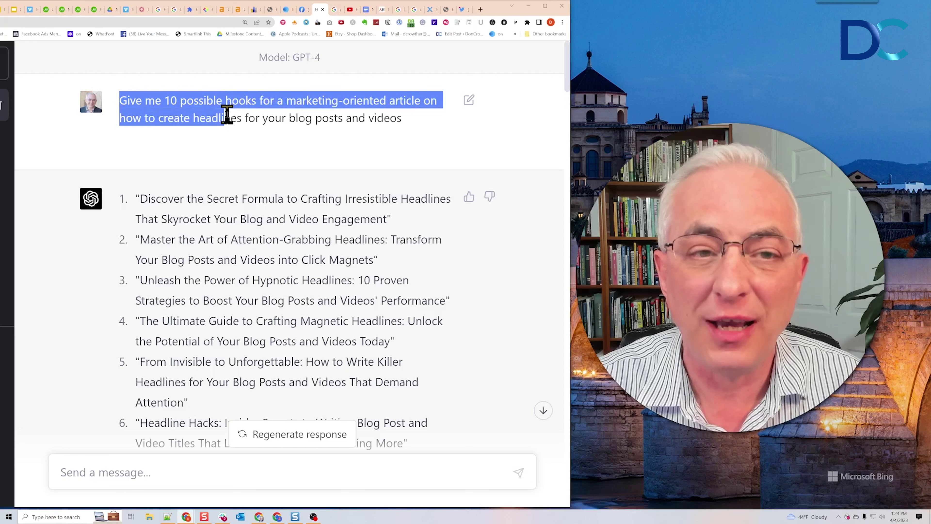
{"action": "left_click", "coordinate": [412, 122]}
Review the generated hooks, highlighting the "Discover the Secret Formula" and "Headline Hacks: Insider Secrets" entries
{"action": "scroll", "coordinate": [441, 154], "scroll_direction": "down", "scroll_amount": 3}
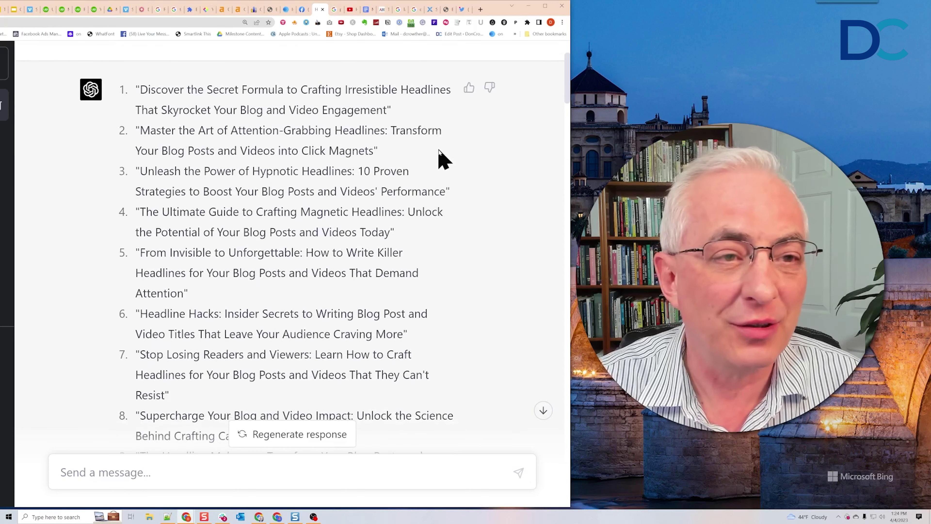
{"action": "scroll", "coordinate": [442, 158], "scroll_direction": "down", "scroll_amount": 1}
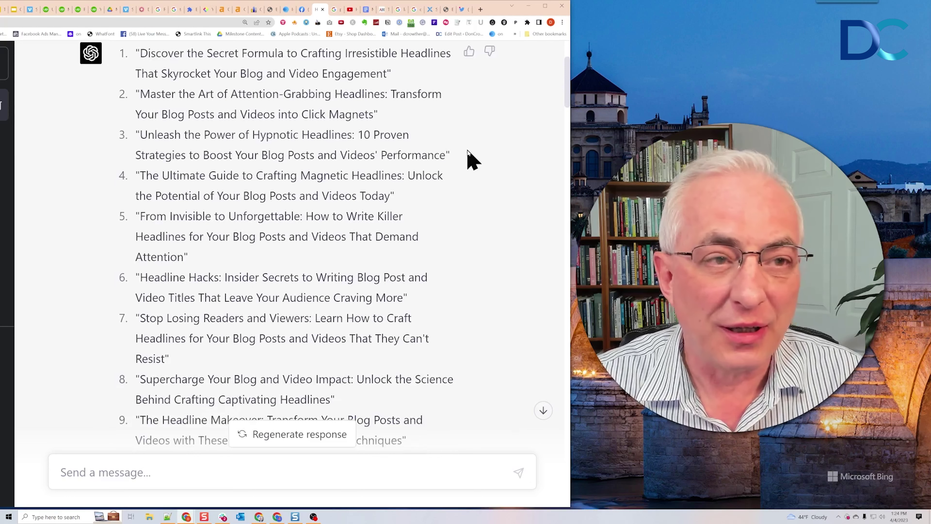
{"action": "scroll", "coordinate": [473, 160], "scroll_direction": "up", "scroll_amount": 1}
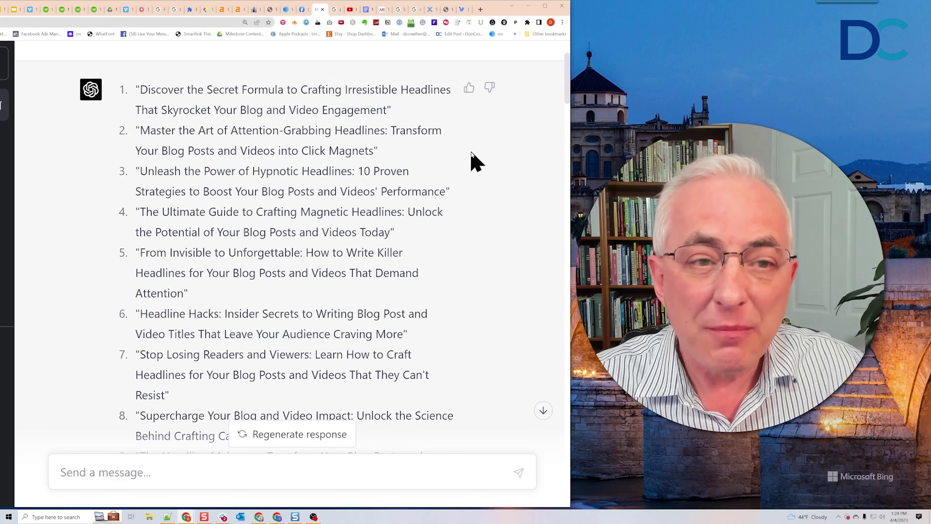
{"action": "scroll", "coordinate": [472, 164], "scroll_direction": "down", "scroll_amount": 1}
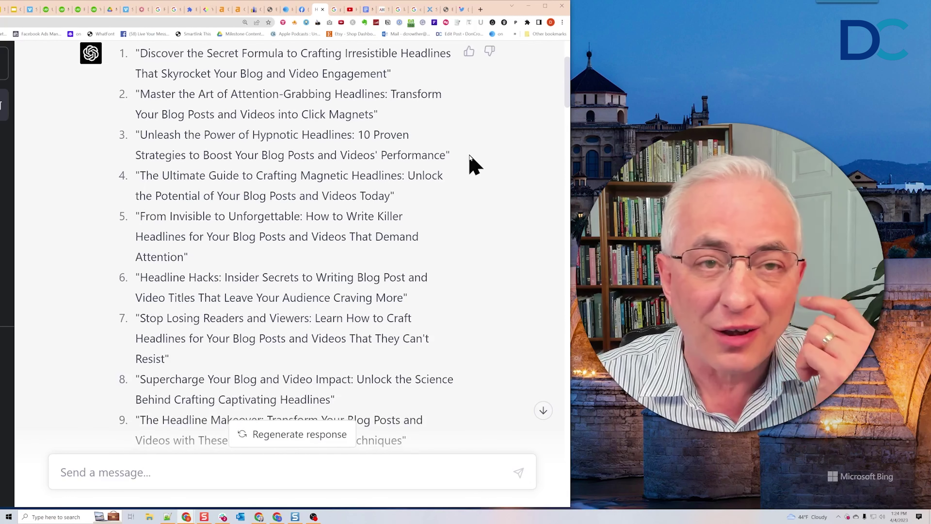
{"action": "scroll", "coordinate": [471, 161], "scroll_direction": "up", "scroll_amount": 1}
{"action": "left_click_drag", "start_coordinate": [401, 118], "coordinate": [141, 92]}
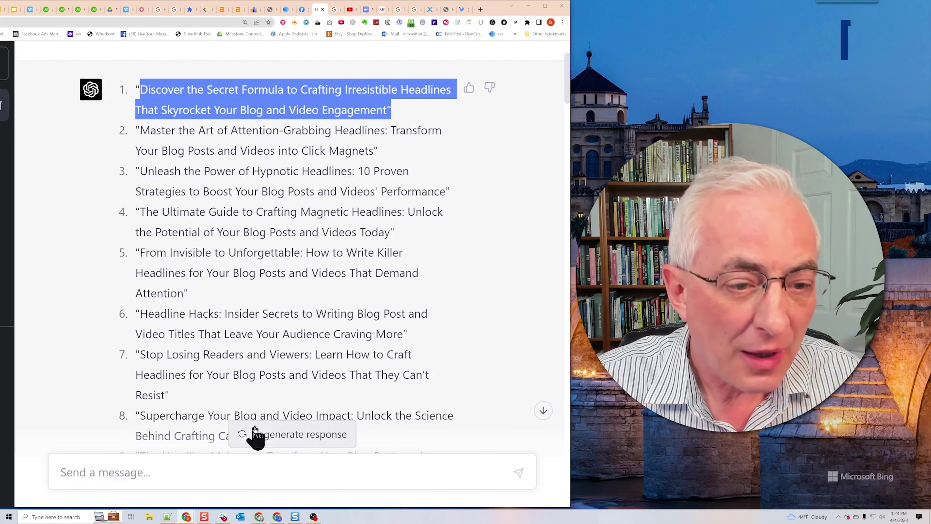
{"action": "left_click_drag", "start_coordinate": [411, 336], "coordinate": [131, 319]}
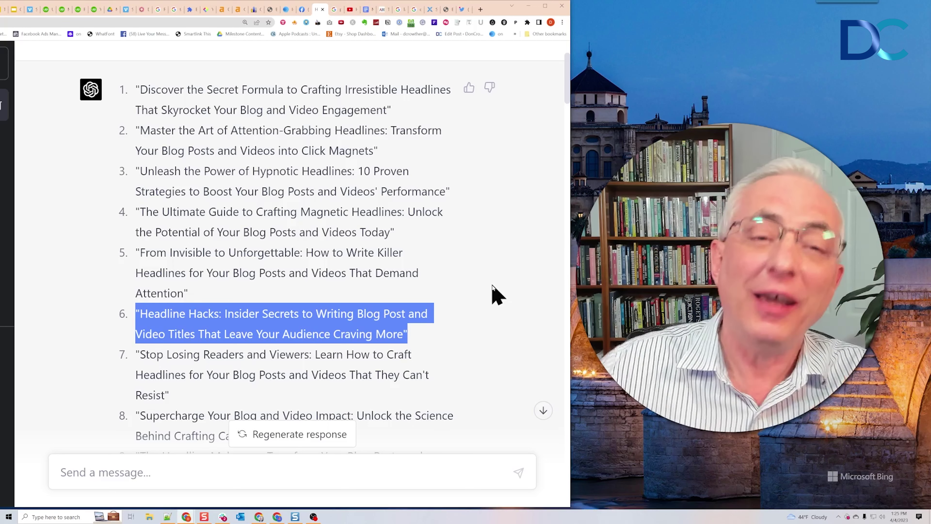
Examine the request to shorten the Headline Hacks headline and highlight "Craft Titles" in its answer
{"action": "scroll", "coordinate": [412, 218], "scroll_direction": "down", "scroll_amount": 8}
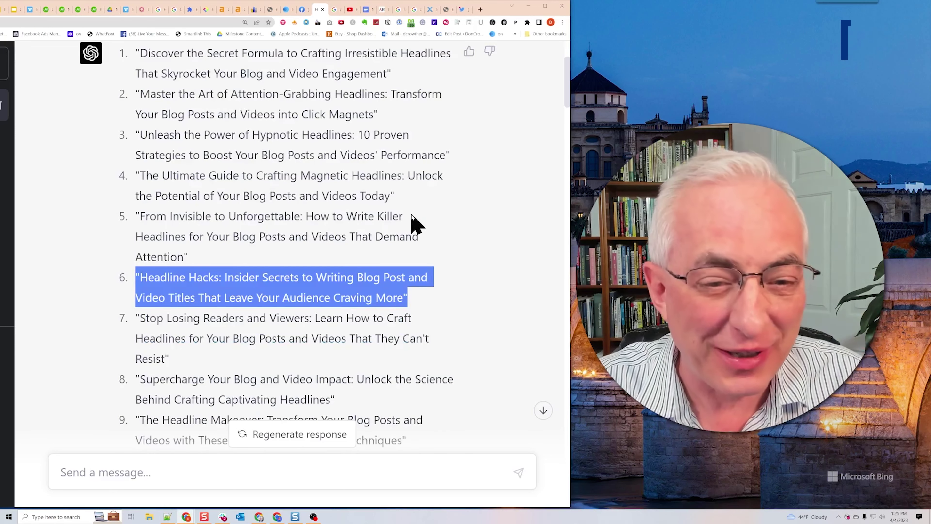
{"action": "scroll", "coordinate": [425, 275], "scroll_direction": "down", "scroll_amount": 1}
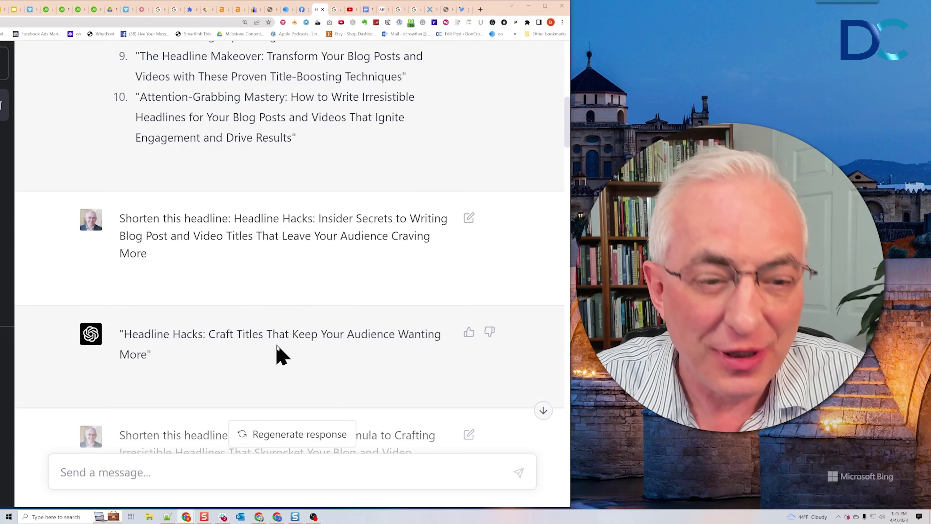
{"action": "scroll", "coordinate": [276, 353], "scroll_direction": "down", "scroll_amount": 3}
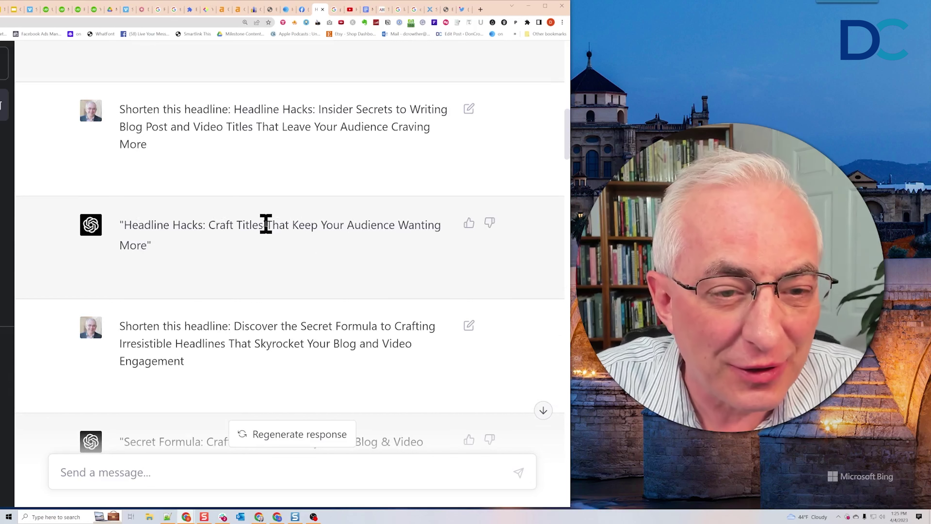
{"action": "left_click_drag", "start_coordinate": [266, 224], "coordinate": [201, 225]}
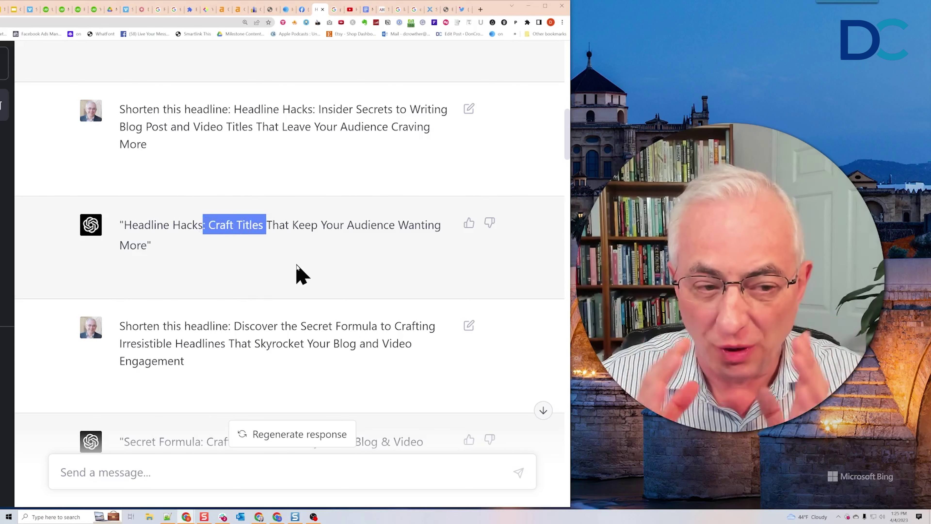
Examine the request to shorten the "Discover the Secret Formula" headline, highlighting the original headline and the shortening instruction
{"action": "scroll", "coordinate": [376, 268], "scroll_direction": "down", "scroll_amount": 3}
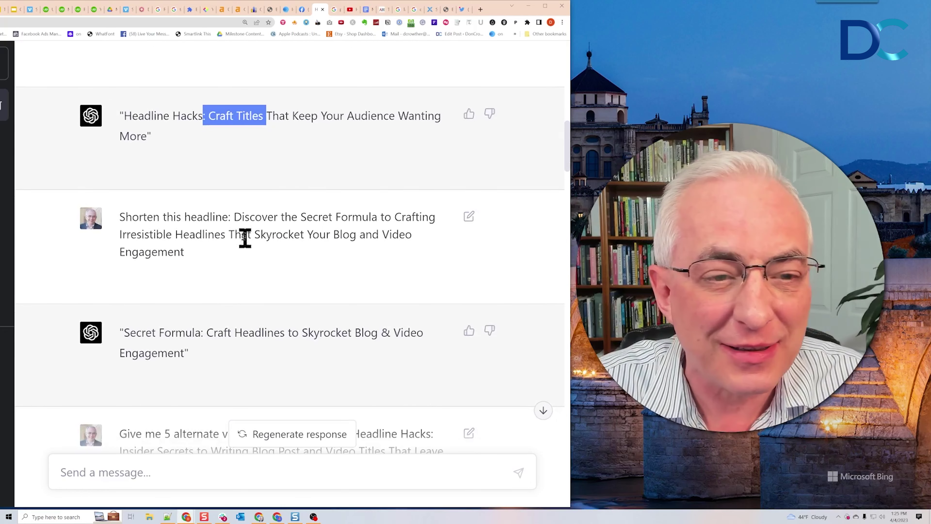
{"action": "left_click_drag", "start_coordinate": [234, 217], "coordinate": [257, 247]}
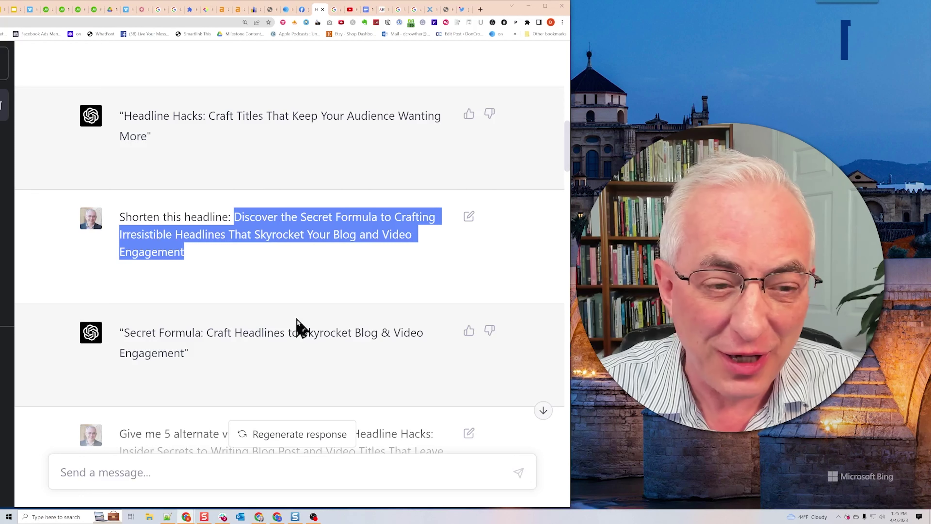
{"action": "scroll", "coordinate": [301, 326], "scroll_direction": "down", "scroll_amount": 2}
{"action": "left_click_drag", "start_coordinate": [191, 143], "coordinate": [132, 143]}
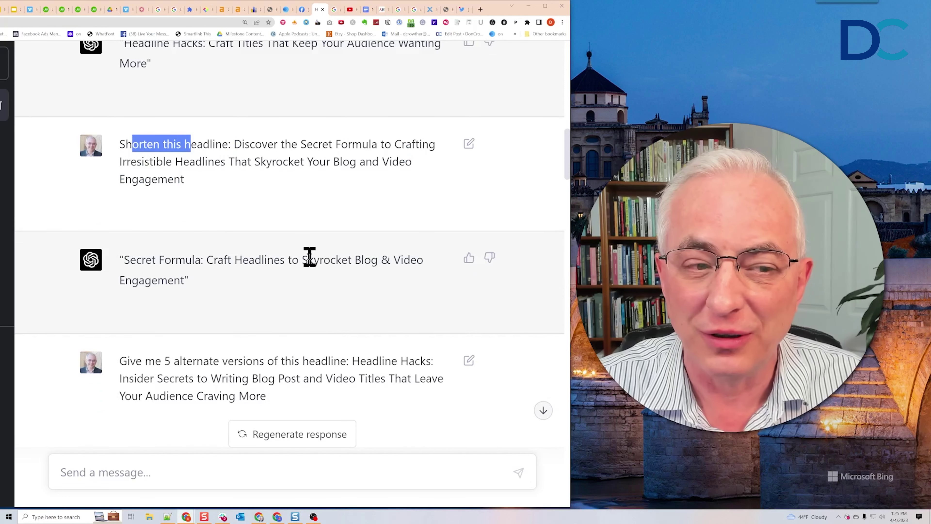
{"action": "scroll", "coordinate": [309, 258], "scroll_direction": "up", "scroll_amount": 3}
{"action": "scroll", "coordinate": [313, 264], "scroll_direction": "down", "scroll_amount": 1}
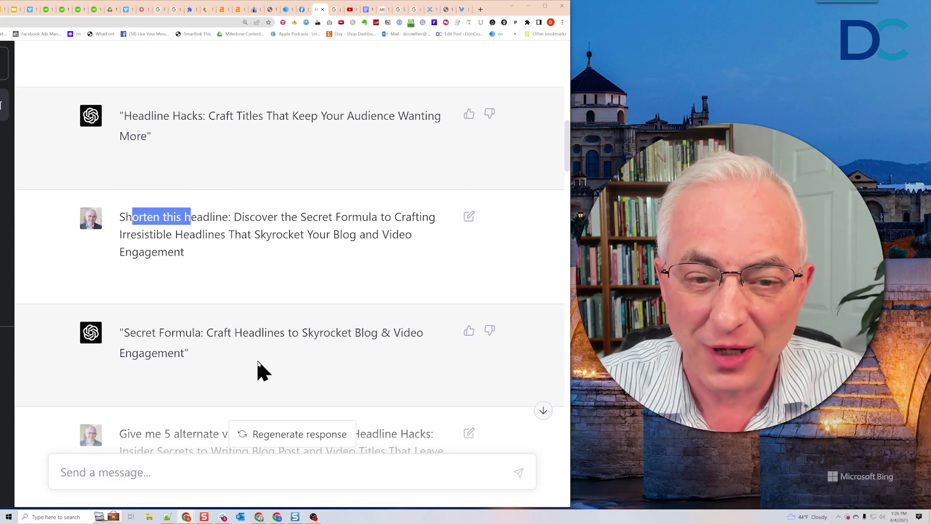
Find the prompt for 5 alternate versions of the Headline Hacks headline and highlight the headline it contains
{"action": "scroll", "coordinate": [261, 365], "scroll_direction": "down", "scroll_amount": 4}
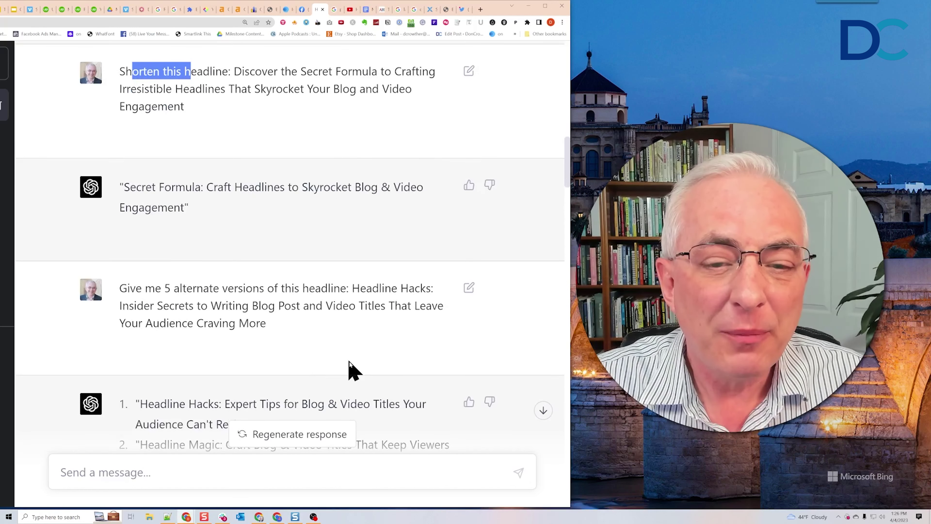
{"action": "scroll", "coordinate": [351, 370], "scroll_direction": "down", "scroll_amount": 1}
{"action": "scroll", "coordinate": [351, 370], "scroll_direction": "down", "scroll_amount": 1}
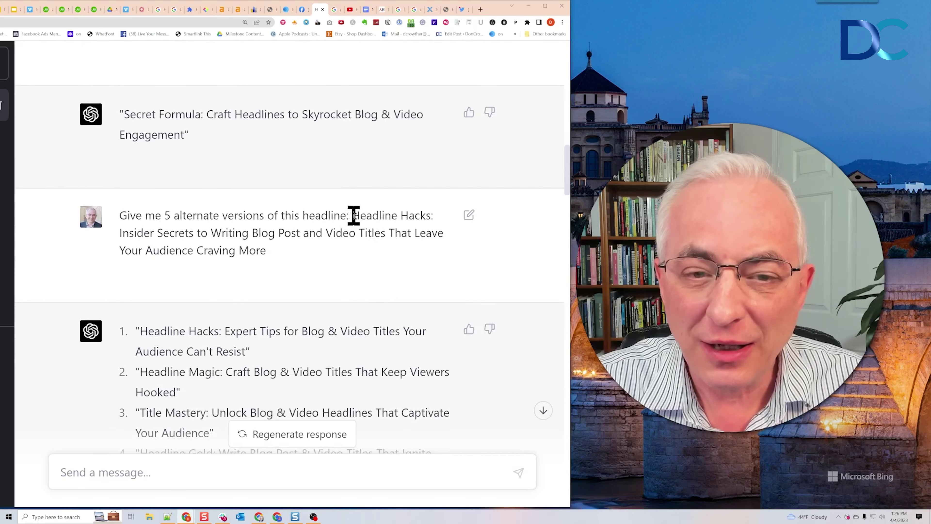
{"action": "left_click_drag", "start_coordinate": [352, 216], "coordinate": [354, 260]}
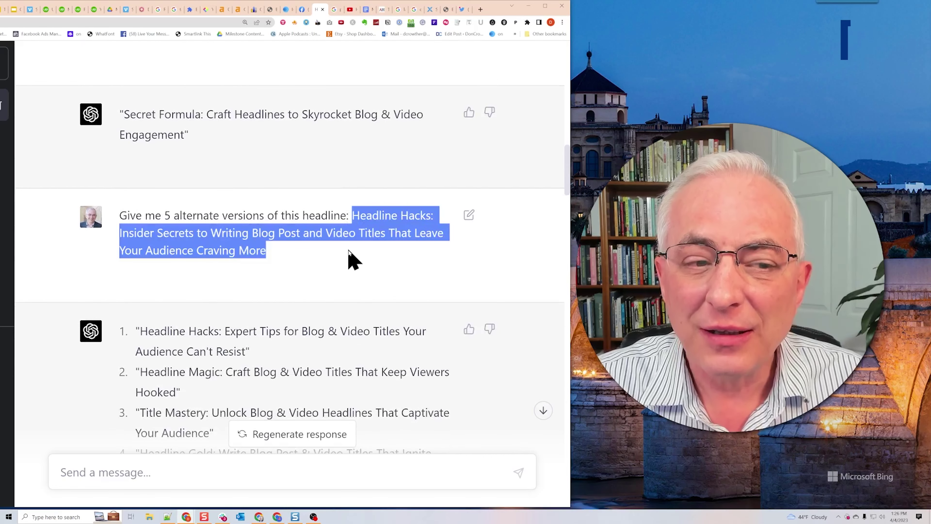
Return to the shortened Headline Hacks answer and highlight its "Craft Titles" wording again
{"action": "scroll", "coordinate": [350, 257], "scroll_direction": "up", "scroll_amount": 15}
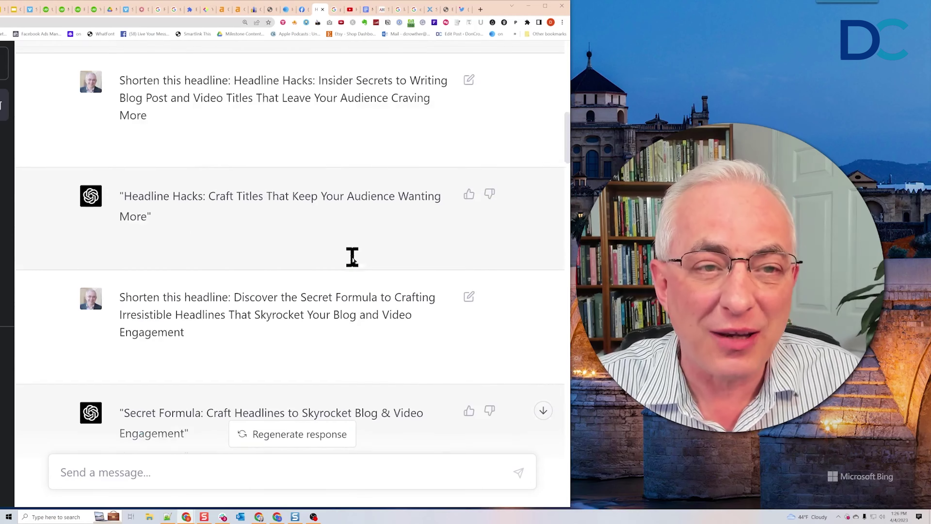
{"action": "scroll", "coordinate": [353, 256], "scroll_direction": "down", "scroll_amount": 5}
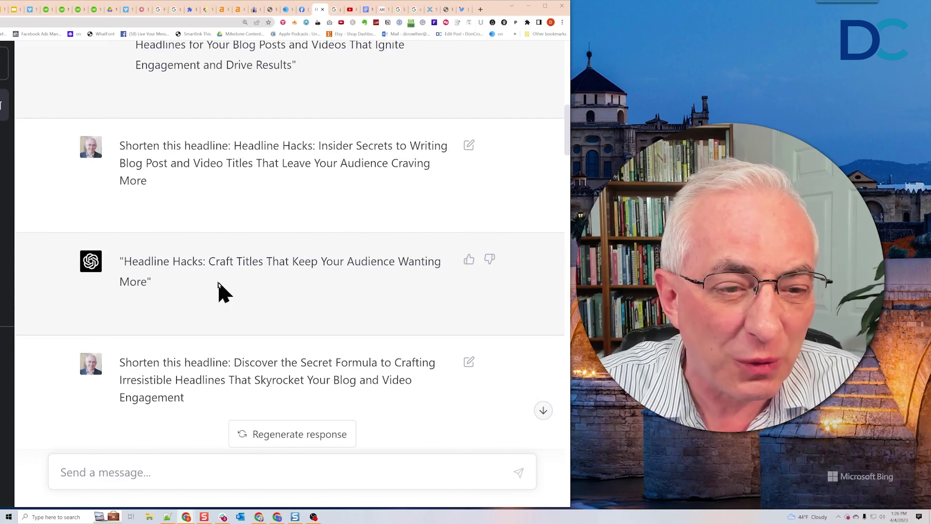
{"action": "left_click_drag", "start_coordinate": [202, 261], "coordinate": [258, 263]}
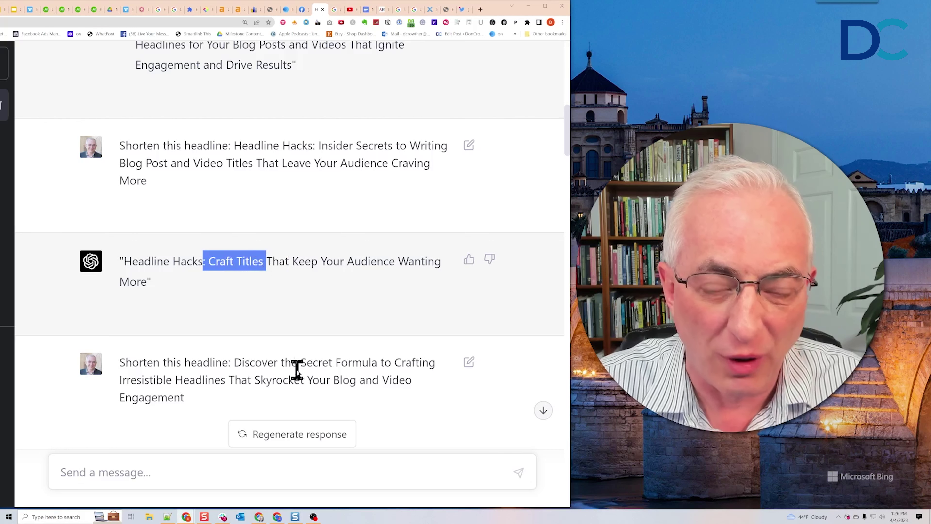
{"action": "scroll", "coordinate": [286, 298], "scroll_direction": "down", "scroll_amount": 1}
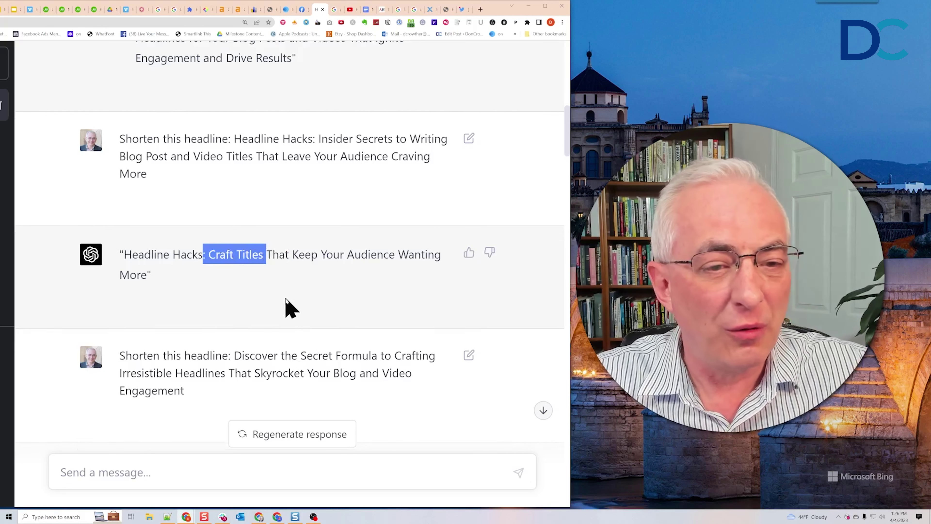
{"action": "scroll", "coordinate": [325, 262], "scroll_direction": "down", "scroll_amount": 1}
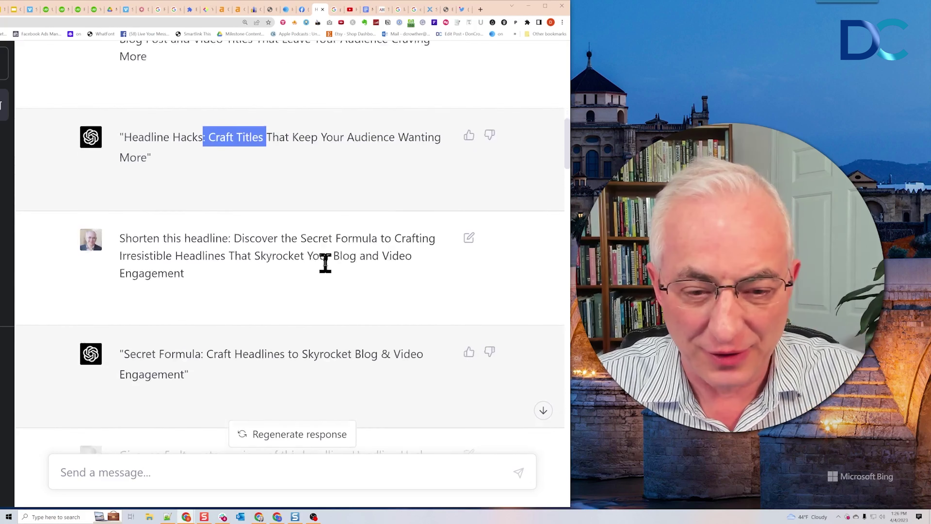
Review the "alternate versions of this headline" prompt wording and highlight the five alternate headlines generated from it
{"action": "scroll", "coordinate": [325, 263], "scroll_direction": "down", "scroll_amount": 6}
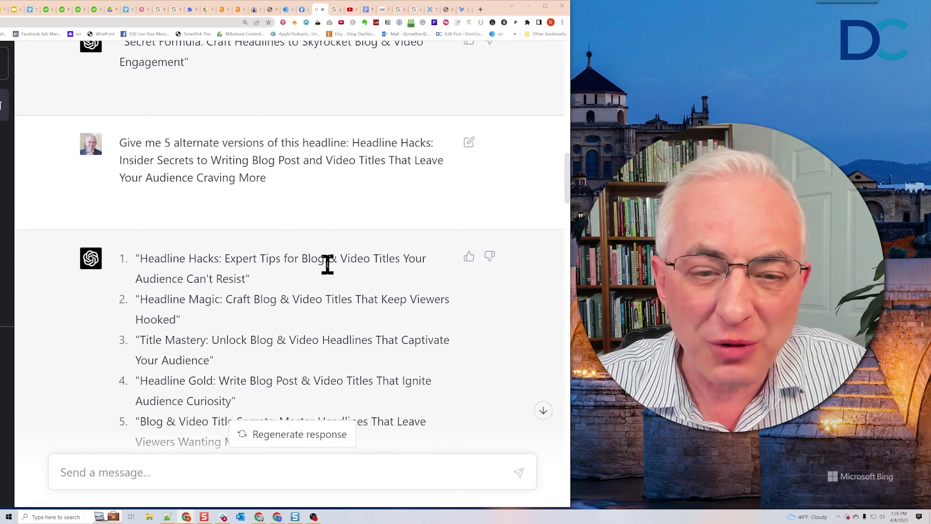
{"action": "scroll", "coordinate": [327, 264], "scroll_direction": "up", "scroll_amount": 1}
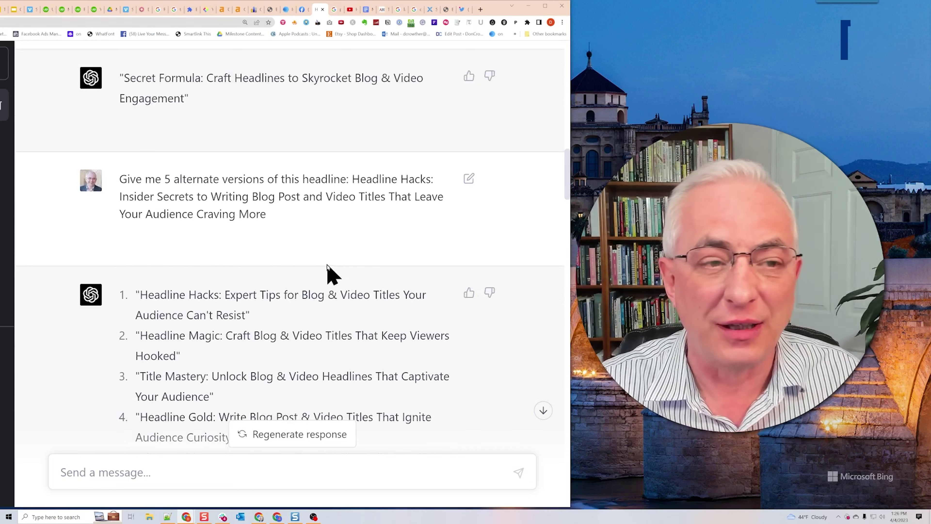
{"action": "left_click_drag", "start_coordinate": [168, 179], "coordinate": [343, 179]}
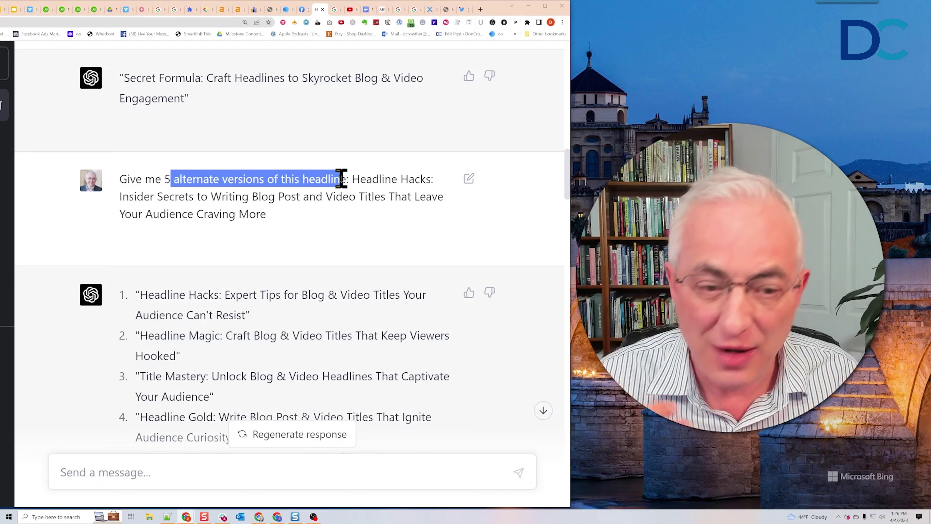
{"action": "scroll", "coordinate": [392, 249], "scroll_direction": "down", "scroll_amount": 2}
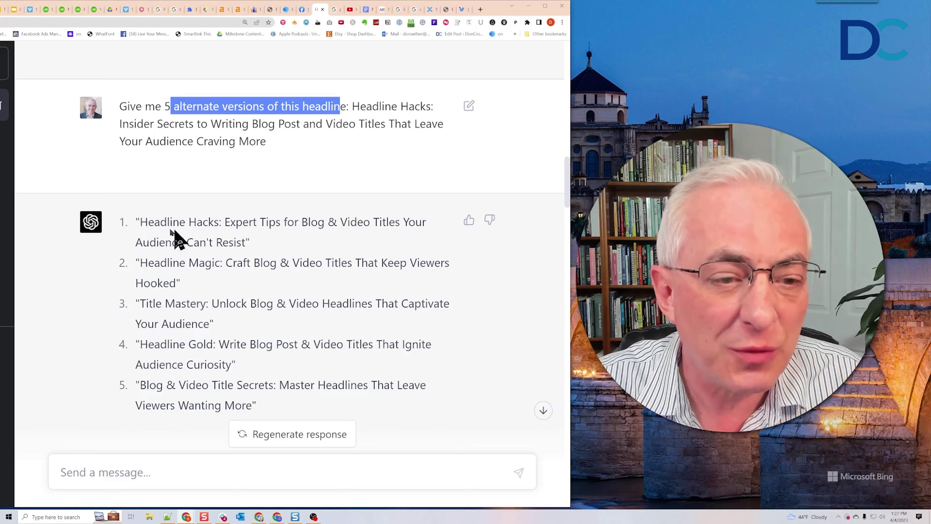
{"action": "left_click_drag", "start_coordinate": [139, 222], "coordinate": [234, 396]}
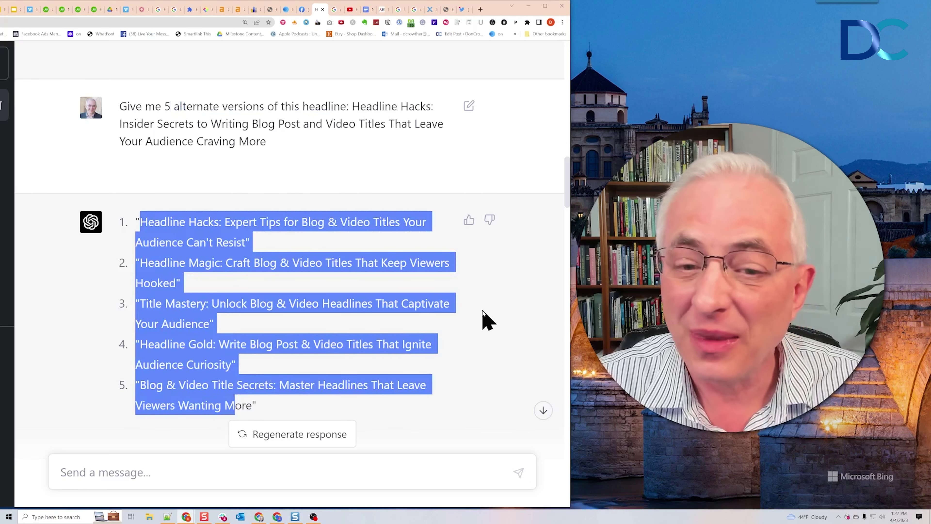
{"action": "left_click", "coordinate": [497, 341]}
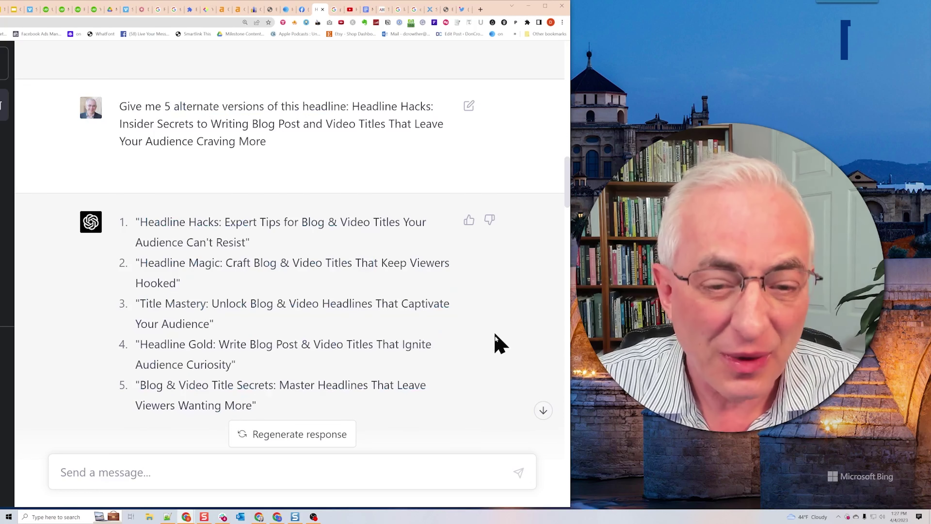
Highlight the prompt for a 1500 word article outline aimed at small business online marketers, and examine the opening sections of its outline
{"action": "scroll", "coordinate": [497, 342], "scroll_direction": "down", "scroll_amount": 1}
{"action": "scroll", "coordinate": [497, 341], "scroll_direction": "down", "scroll_amount": 5}
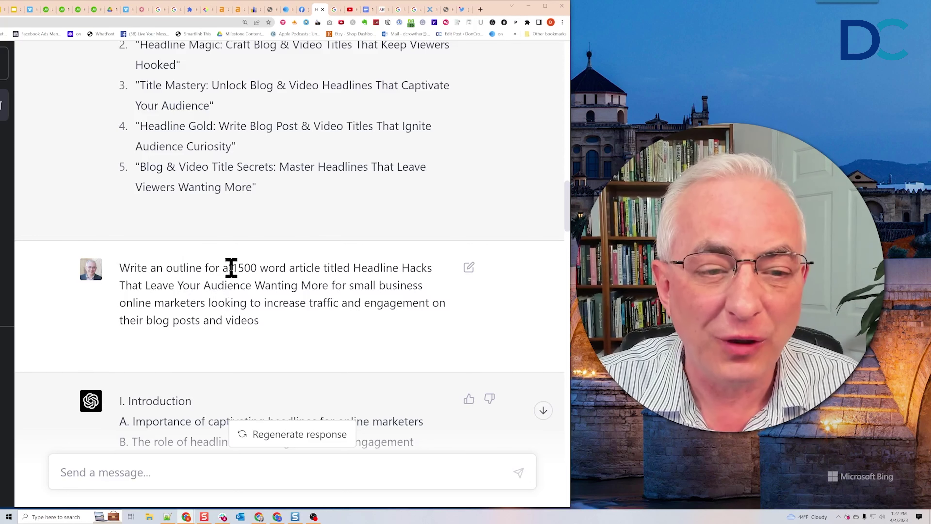
{"action": "left_click_drag", "start_coordinate": [120, 268], "coordinate": [209, 303]}
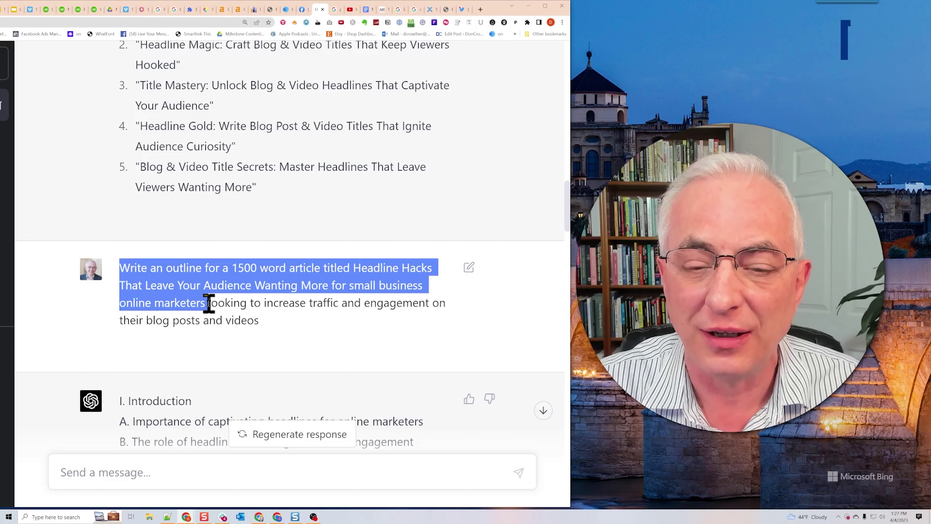
{"action": "left_click_drag", "start_coordinate": [208, 302], "coordinate": [354, 319]}
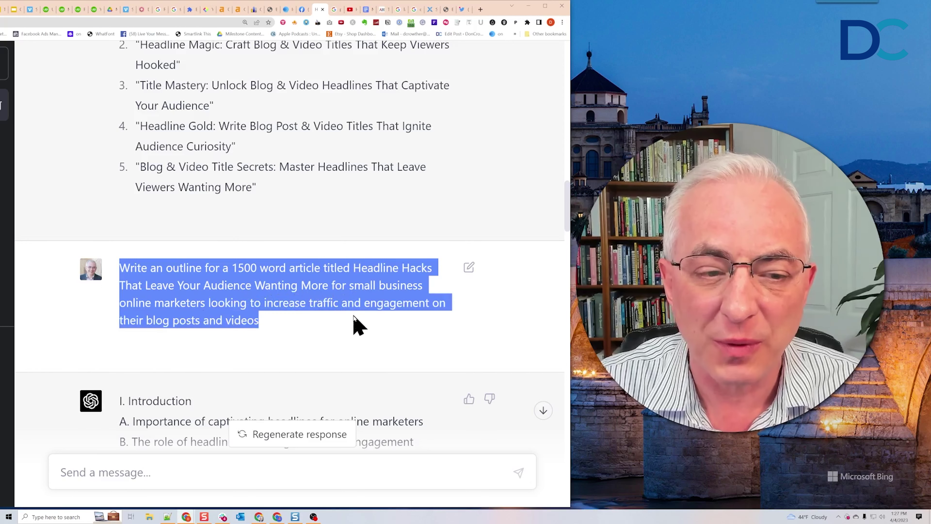
{"action": "scroll", "coordinate": [354, 318], "scroll_direction": "down", "scroll_amount": 8}
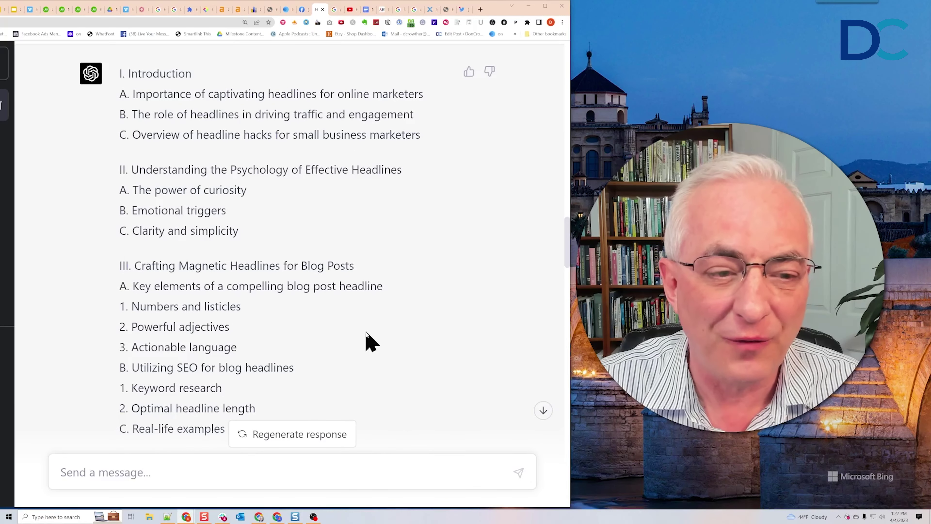
{"action": "scroll", "coordinate": [389, 323], "scroll_direction": "up", "scroll_amount": 1}
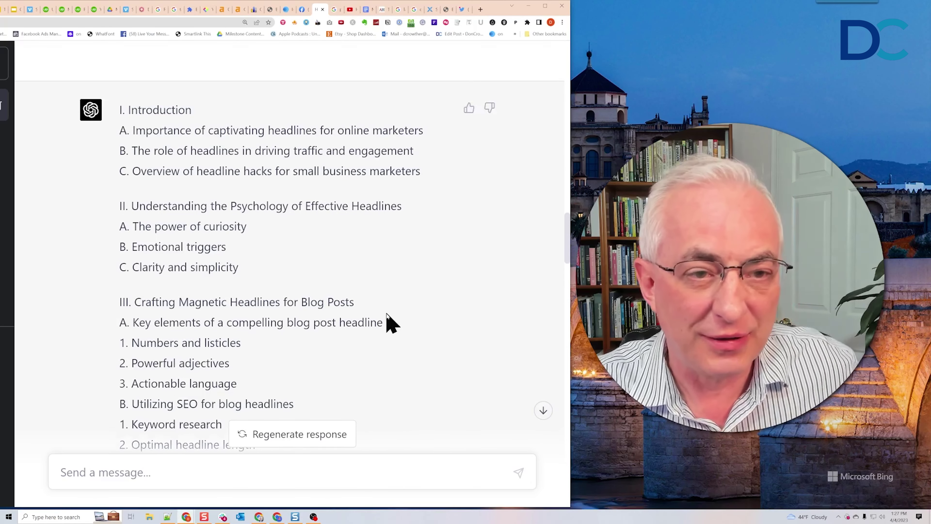
Highlight the outline's Introduction section, followed by section II on the psychology of effective headlines
{"action": "scroll", "coordinate": [404, 314], "scroll_direction": "down", "scroll_amount": 1}
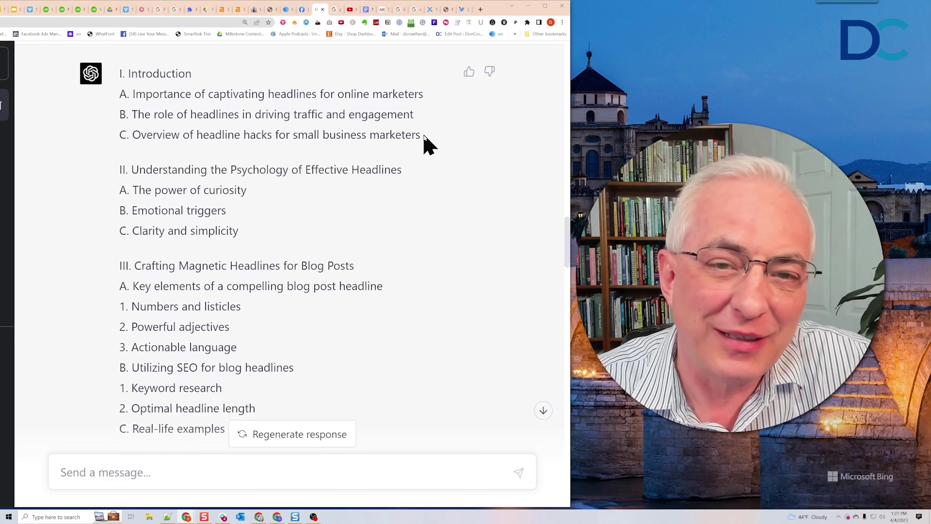
{"action": "left_click_drag", "start_coordinate": [424, 137], "coordinate": [108, 100]}
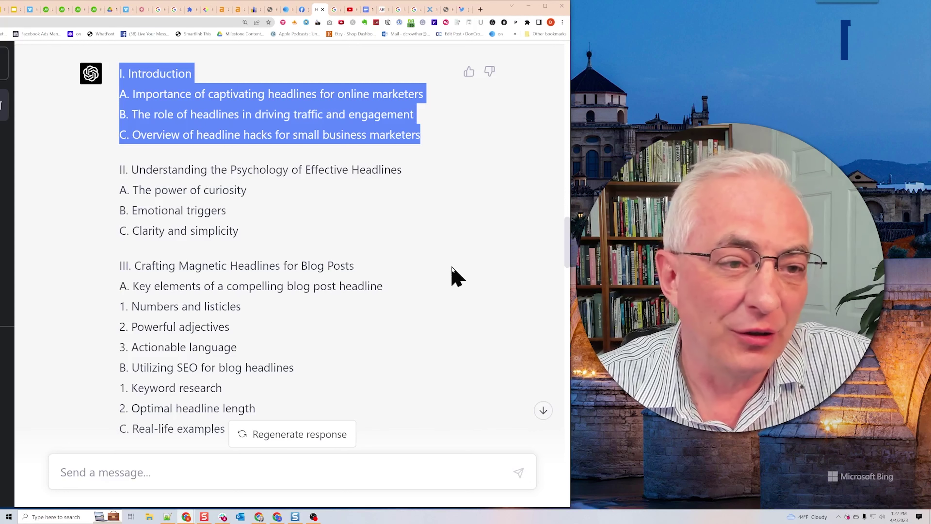
{"action": "left_click", "coordinate": [81, 186]}
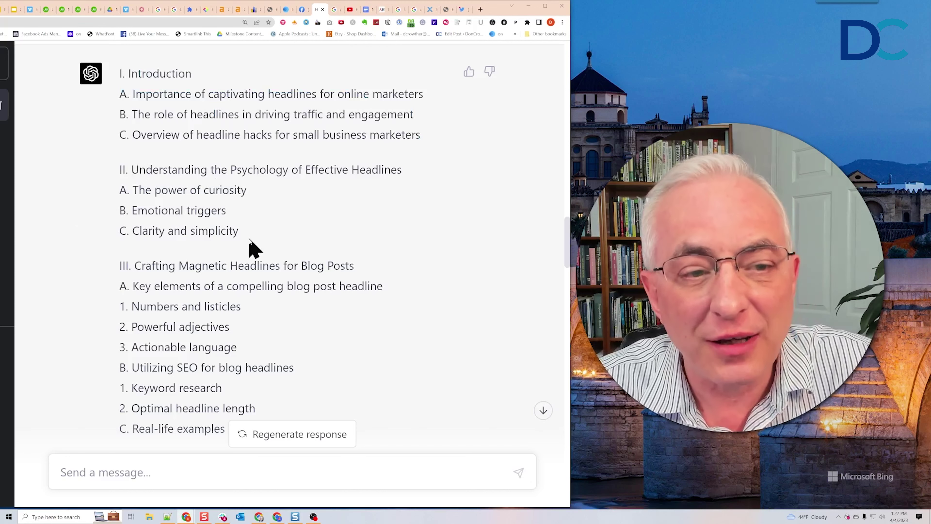
{"action": "left_click_drag", "start_coordinate": [250, 244], "coordinate": [115, 176]}
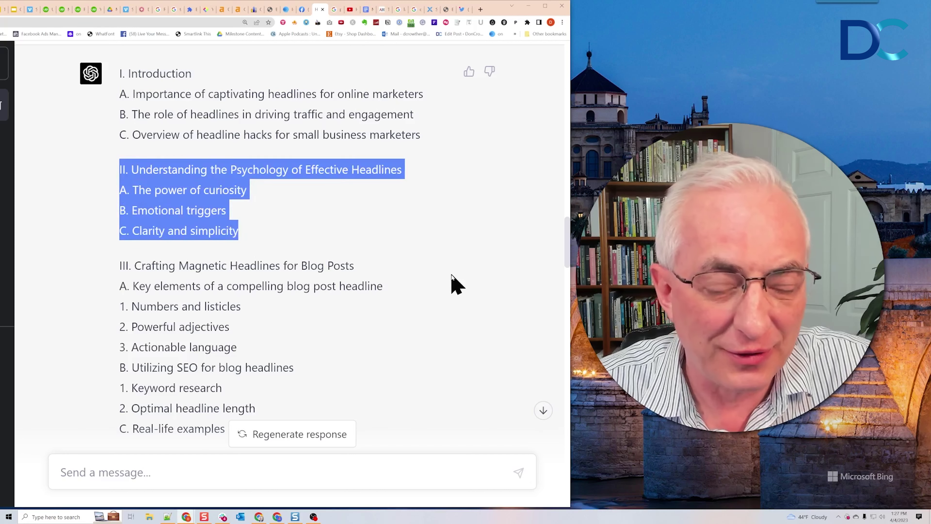
Highlight the key elements and SEO points in section III on blog post headlines, ending with the whole section selected
{"action": "scroll", "coordinate": [453, 284], "scroll_direction": "down", "scroll_amount": 2}
{"action": "scroll", "coordinate": [449, 279], "scroll_direction": "down", "scroll_amount": 2}
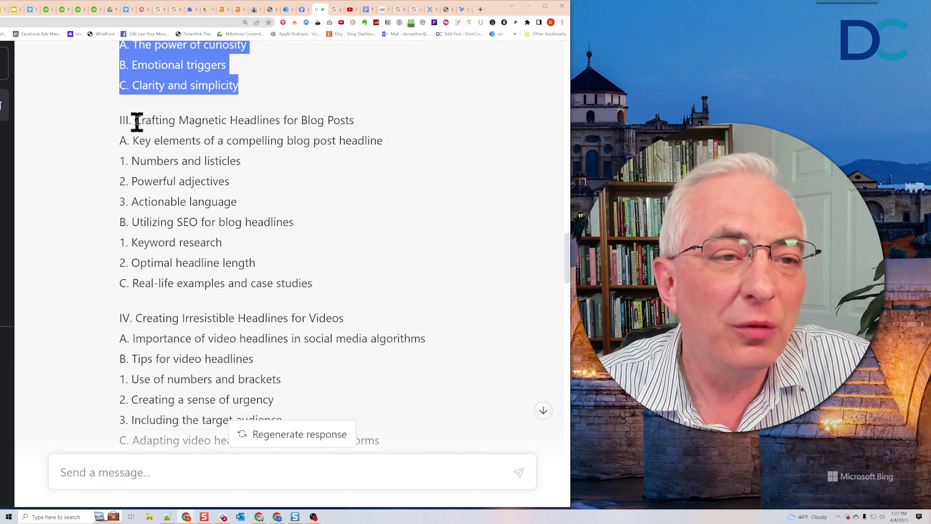
{"action": "left_click_drag", "start_coordinate": [136, 122], "coordinate": [303, 136]}
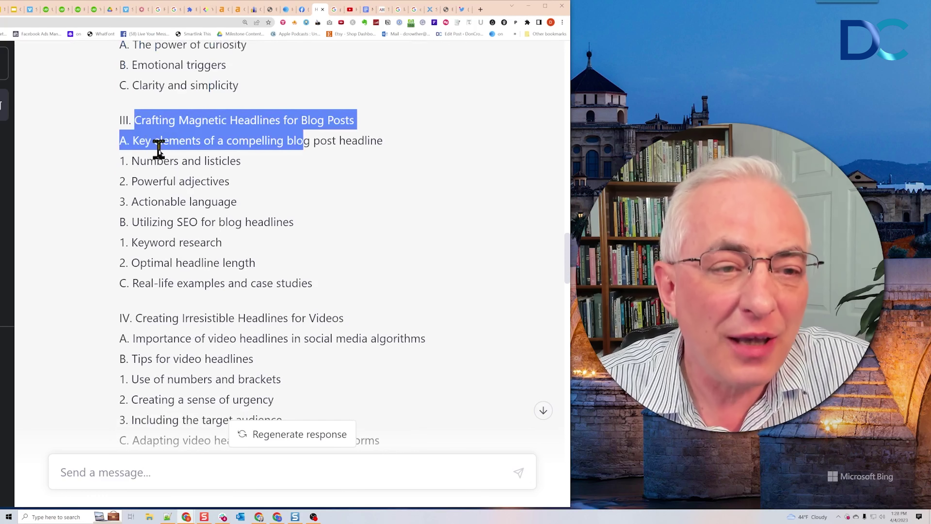
{"action": "left_click_drag", "start_coordinate": [129, 161], "coordinate": [241, 199]}
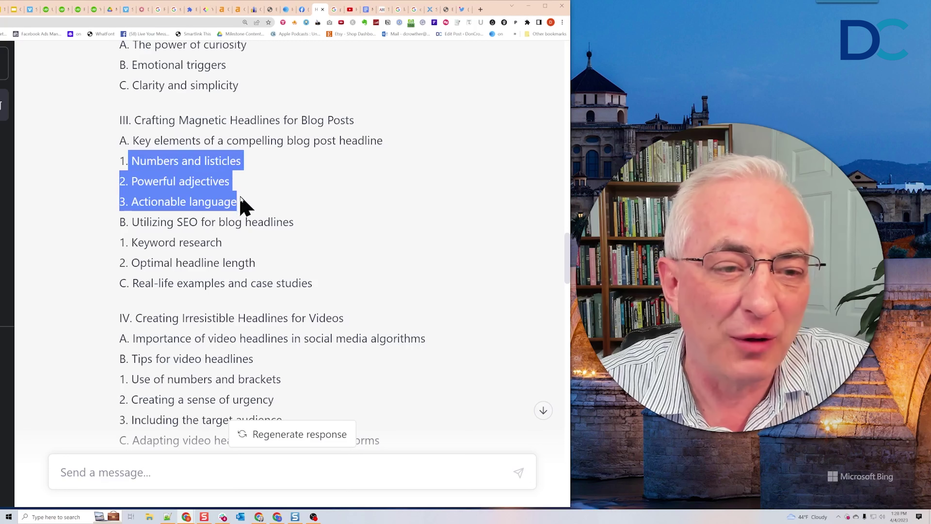
{"action": "left_click_drag", "start_coordinate": [129, 220], "coordinate": [301, 229]}
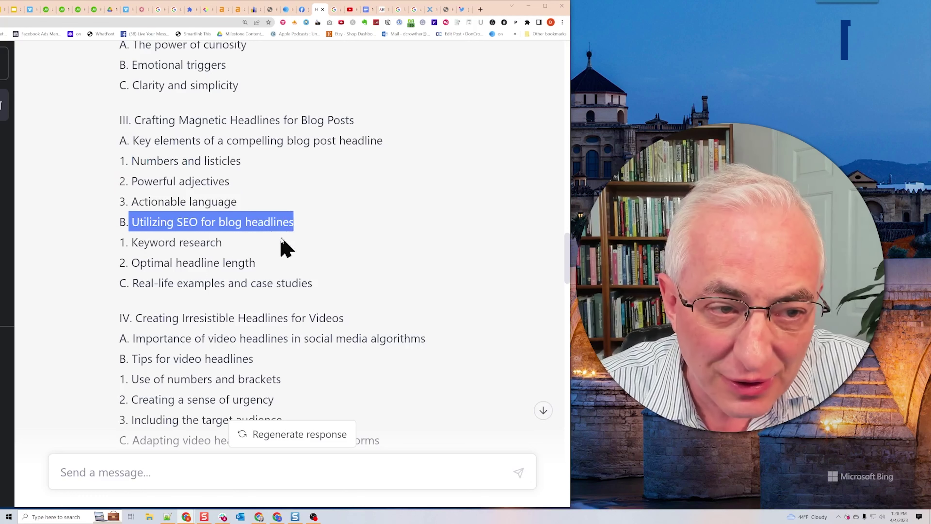
{"action": "left_click_drag", "start_coordinate": [316, 282], "coordinate": [112, 127]}
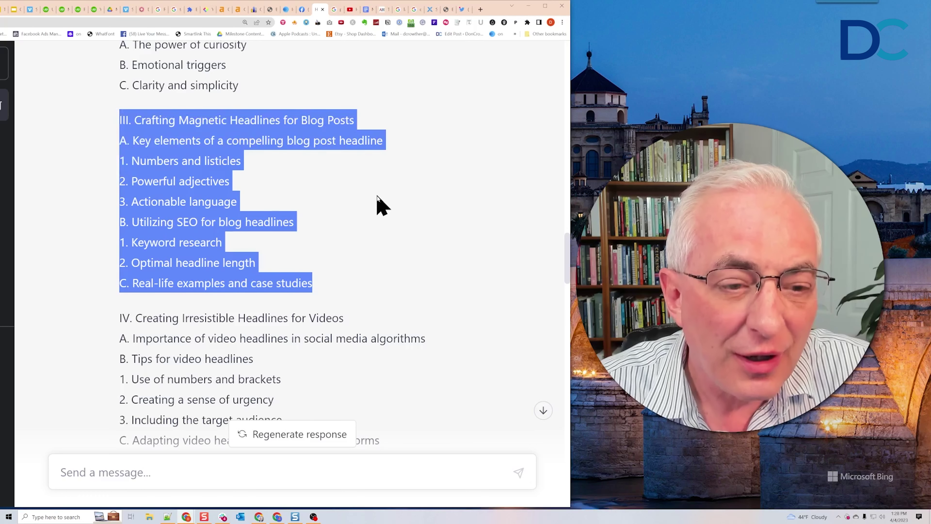
{"action": "scroll", "coordinate": [379, 207], "scroll_direction": "down", "scroll_amount": 4}
{"action": "scroll", "coordinate": [380, 209], "scroll_direction": "up", "scroll_amount": 2}
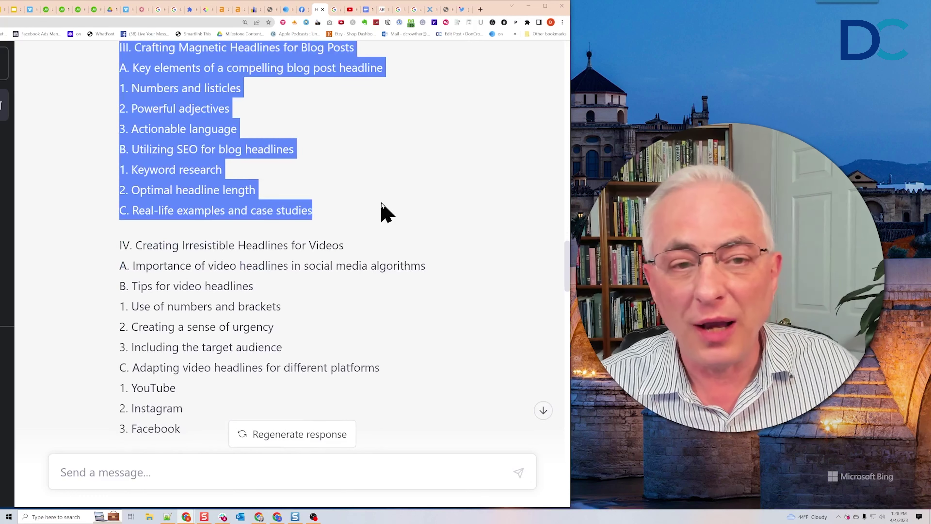